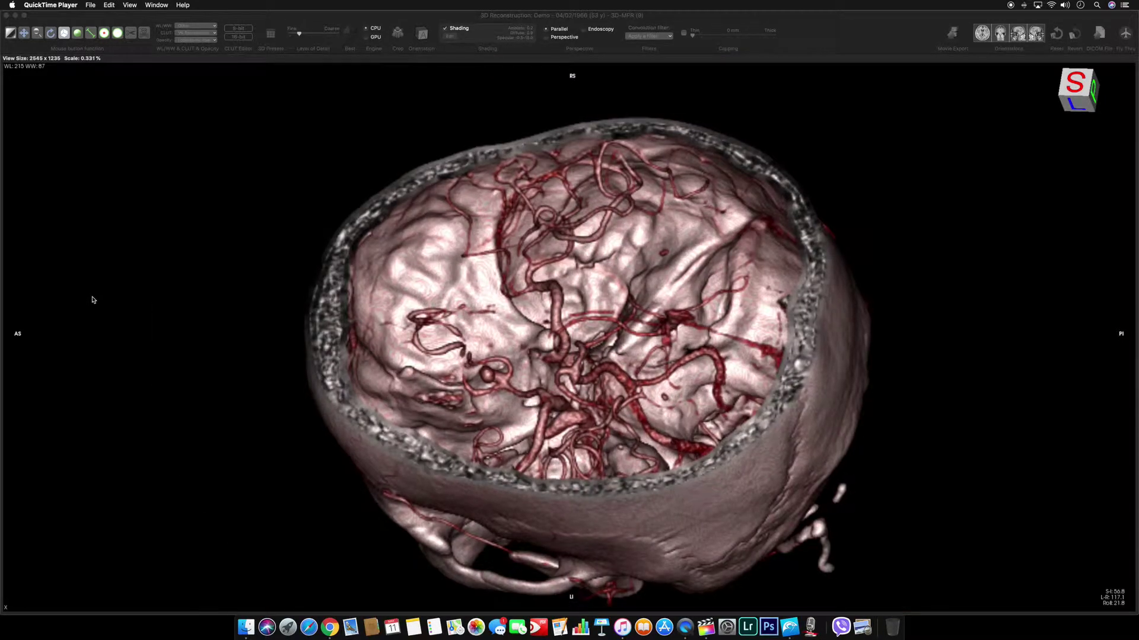
Focus the 3D reconstruction window and rotate the cropped brain volume
click(69, 43)
mouse_move(209, 193)
mouse_down()
mouse_move(178, 193)
mouse_move(142, 216)
mouse_move(145, 281)
mouse_move(170, 240)
mouse_move(303, 254)
mouse_move(287, 301)
mouse_move(246, 338)
mouse_move(267, 374)
mouse_up()
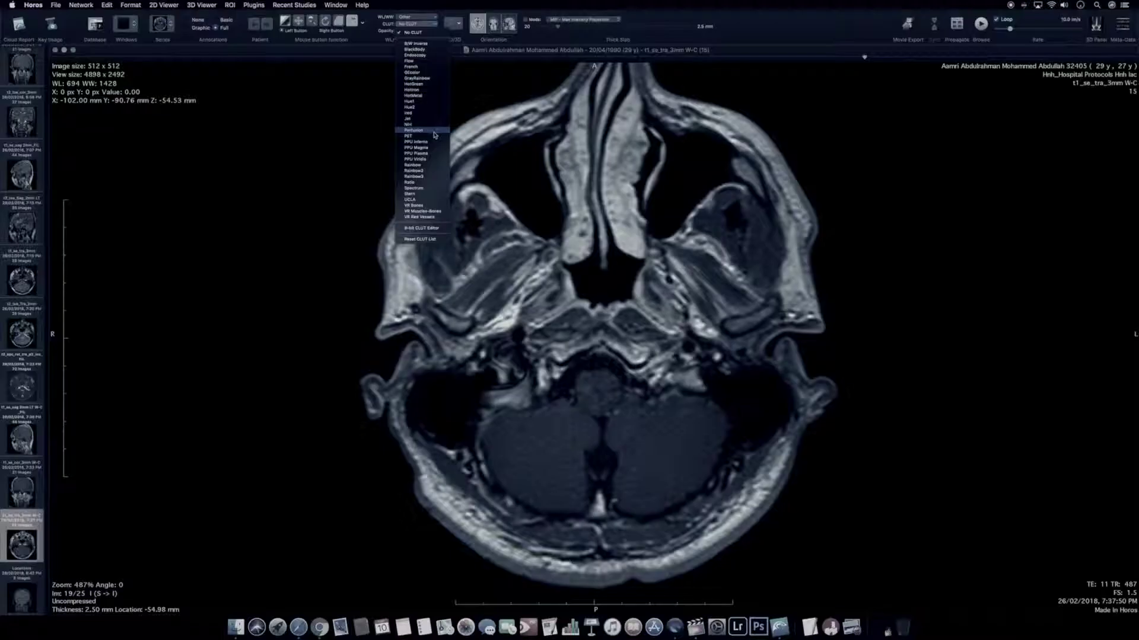
scroll(445, 54, up, 10)
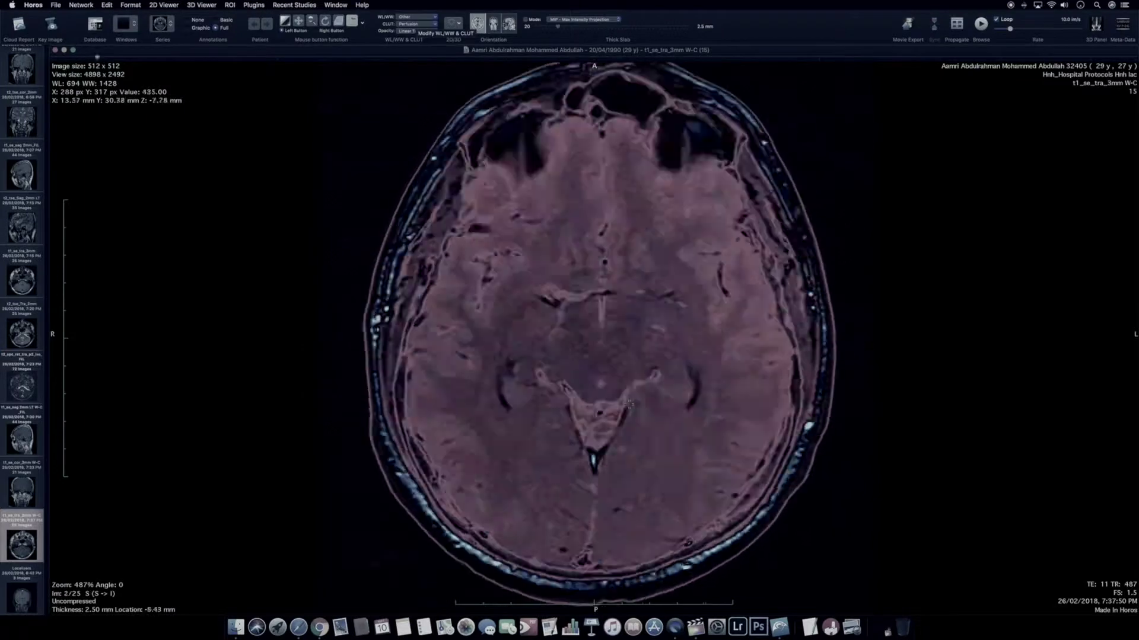
scroll(457, 59, down, 6)
Apply the Rainbow3 colour table to the axial MRI slice
click(434, 24)
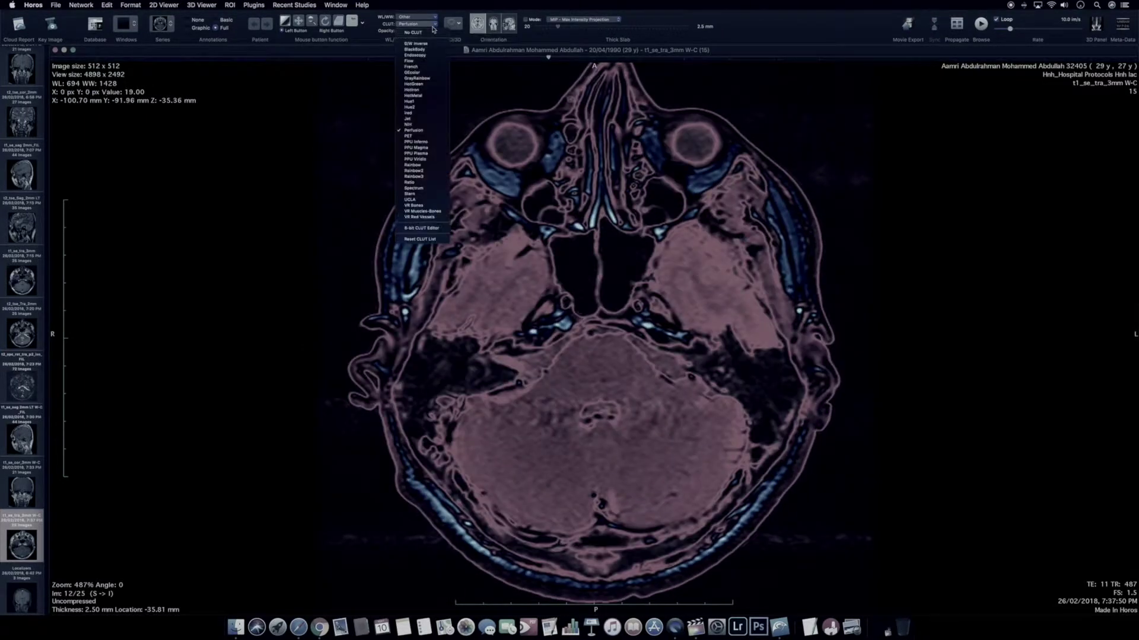
click(427, 177)
scroll(438, 39, up, 3)
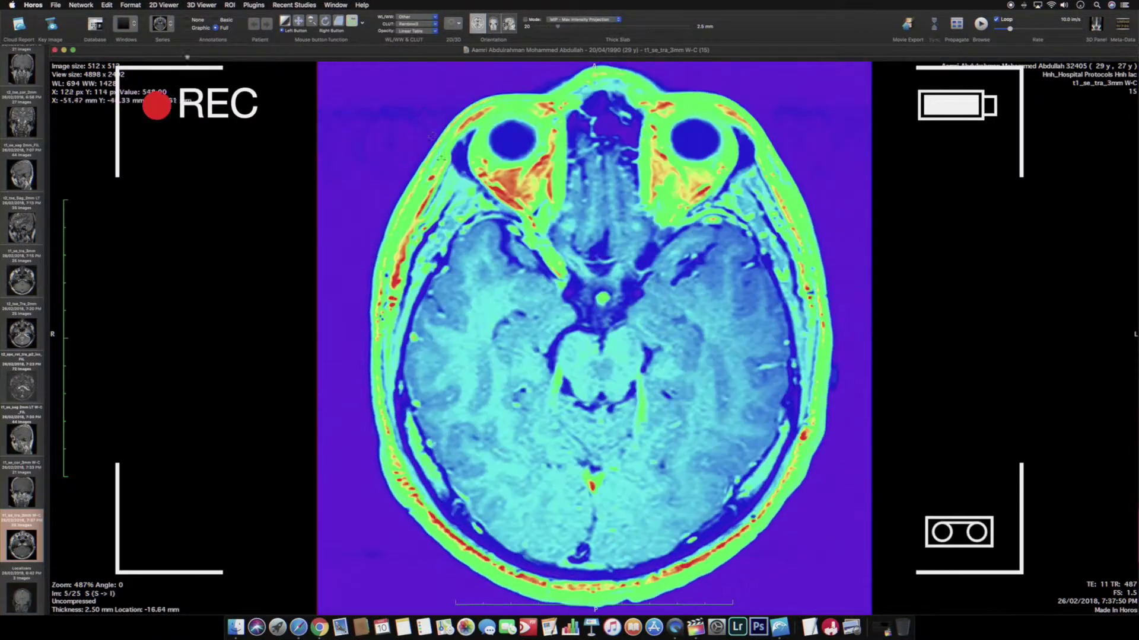
scroll(439, 40, down, 3)
click(433, 23)
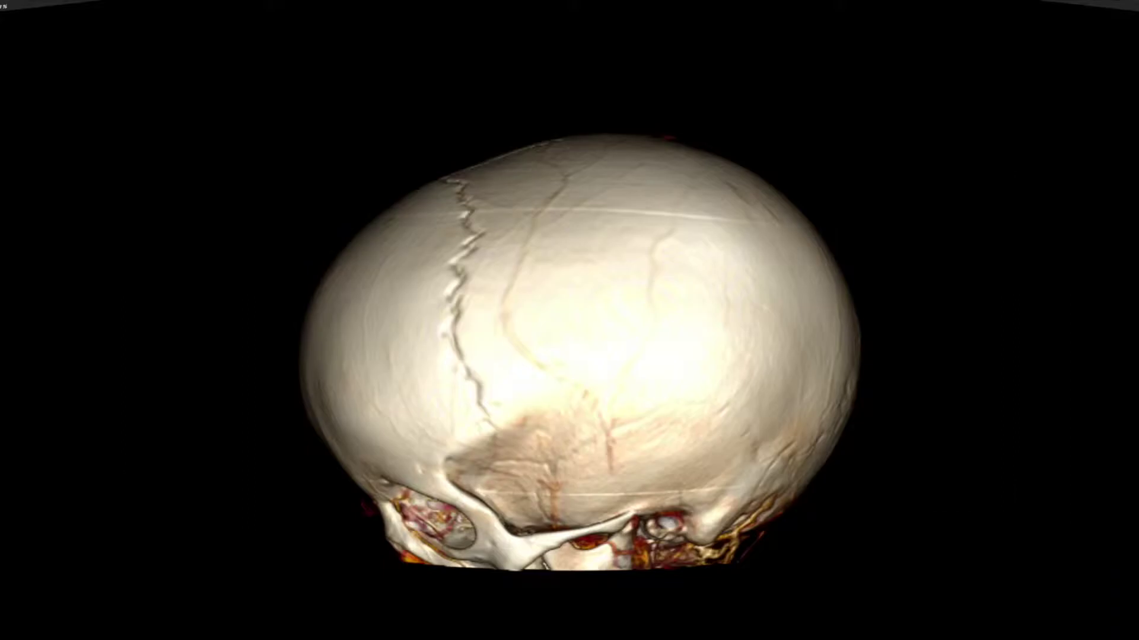
Lower the clipping box's top face to cut the skull cap off the render
drag(570, 112, 570, 298)
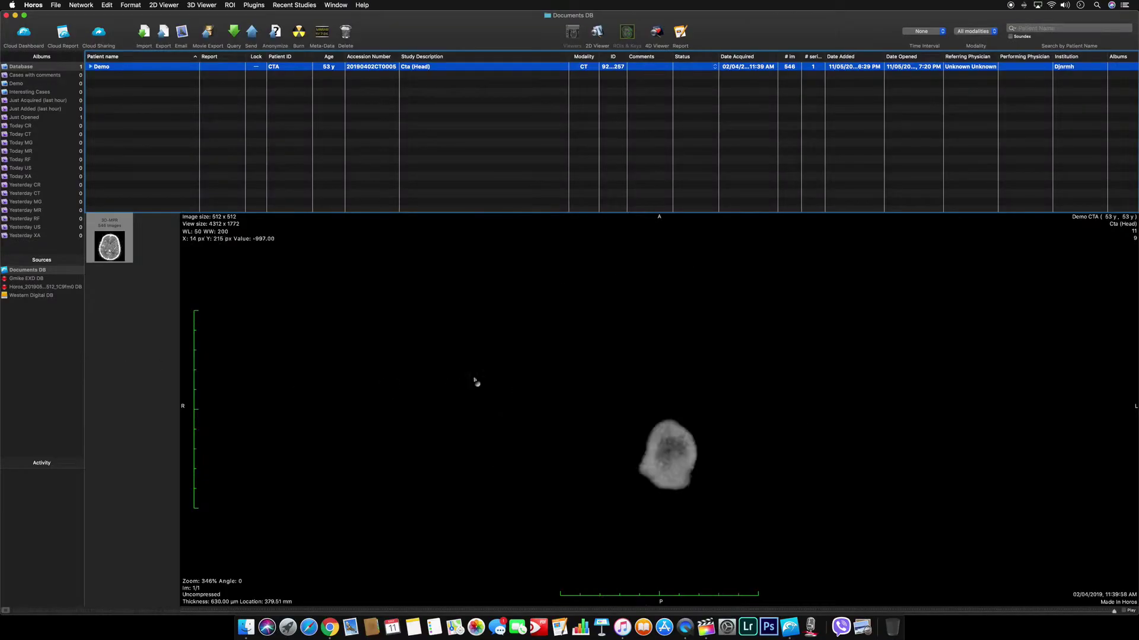
scroll(475, 383, up, 8)
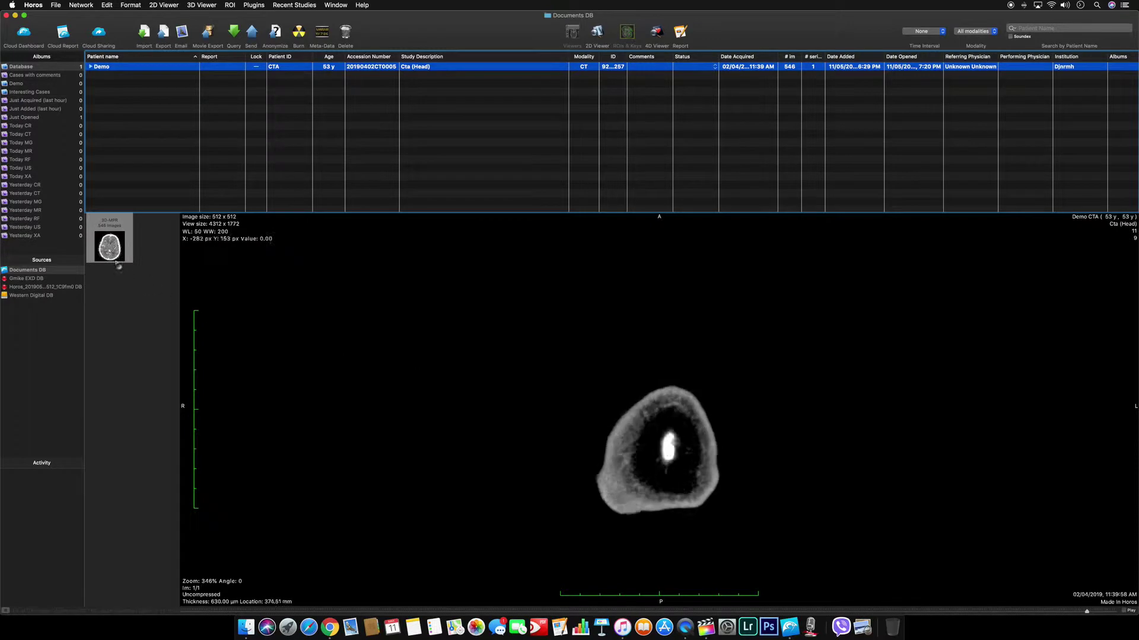
scroll(118, 264, up, 2)
scroll(118, 265, up, 2)
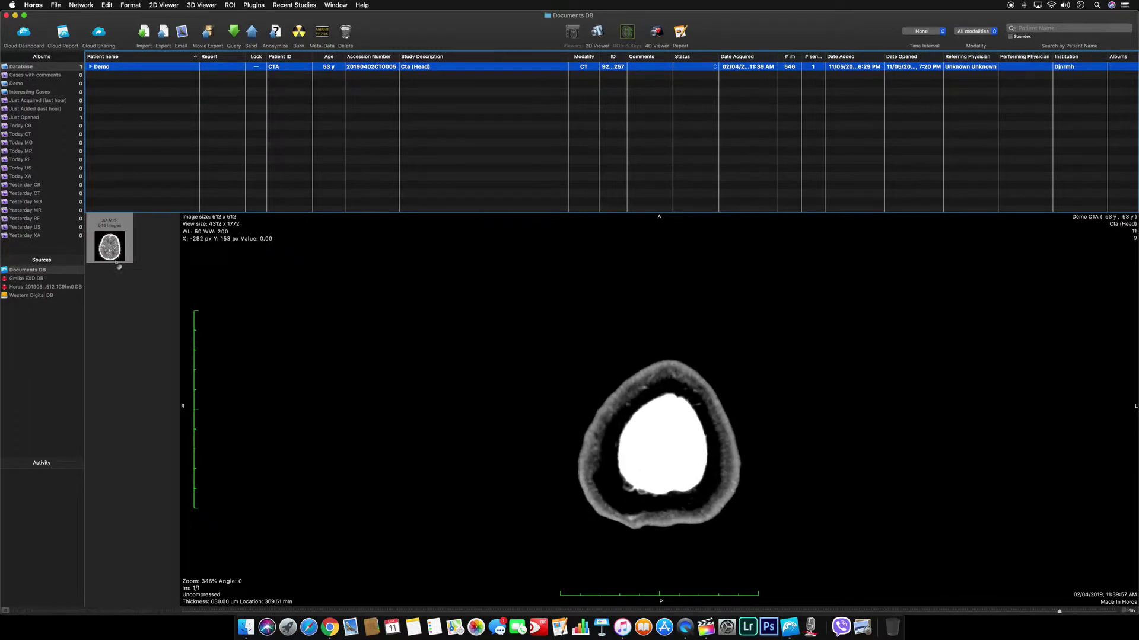
scroll(118, 264, up, 3)
scroll(122, 245, up, 2)
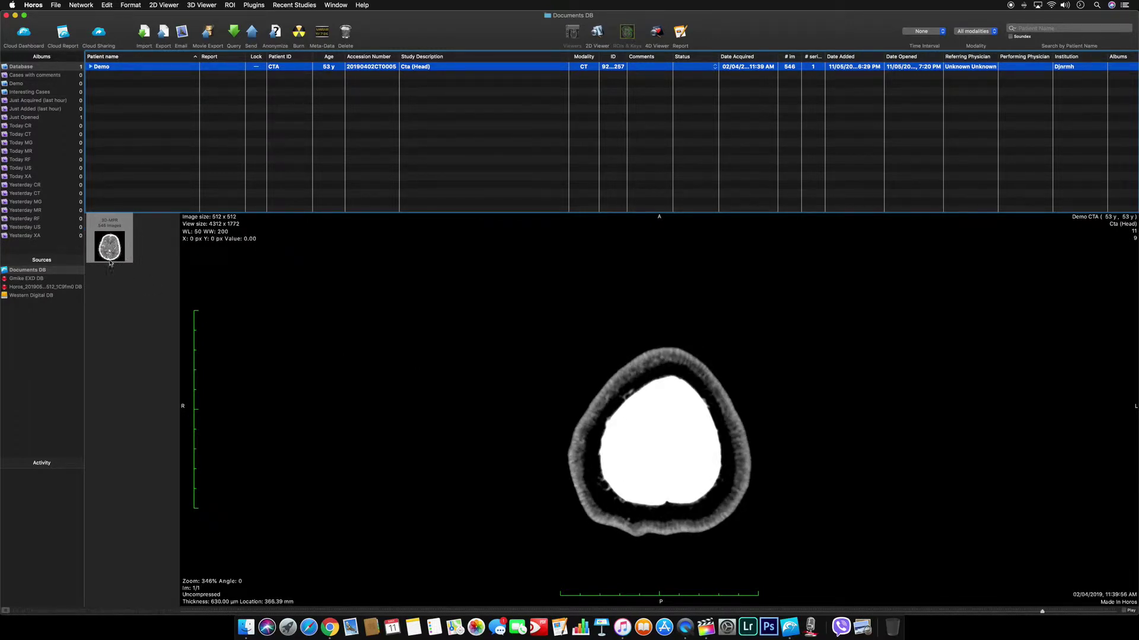
scroll(494, 407, up, 2)
scroll(494, 406, up, 2)
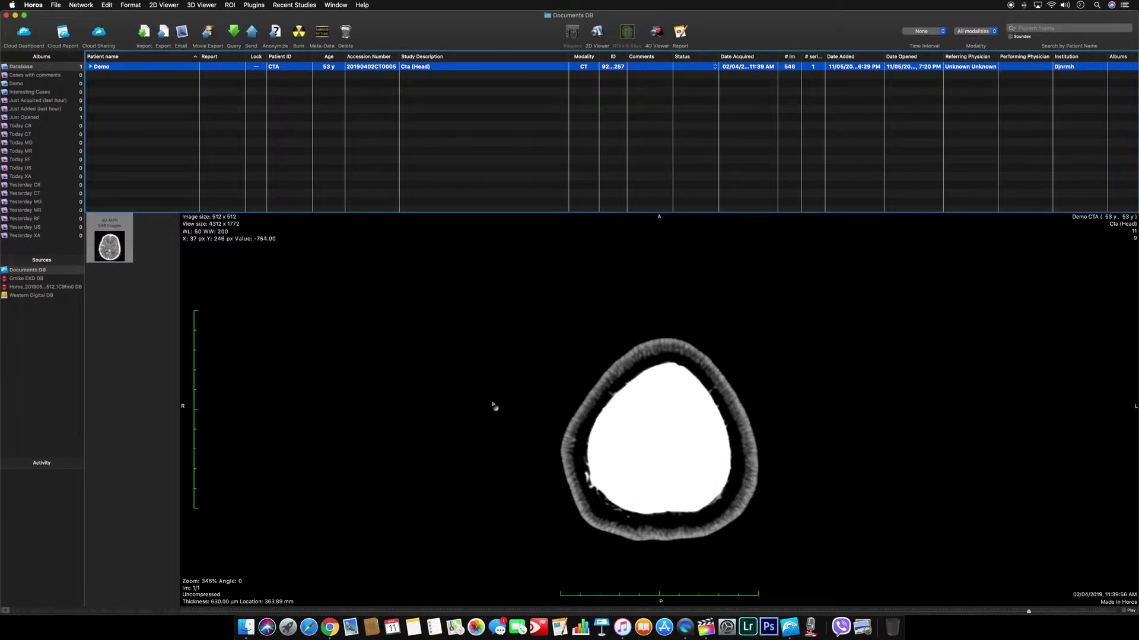
scroll(494, 407, up, 2)
scroll(494, 407, up, 2)
scroll(493, 407, up, 2)
scroll(493, 407, up, 2)
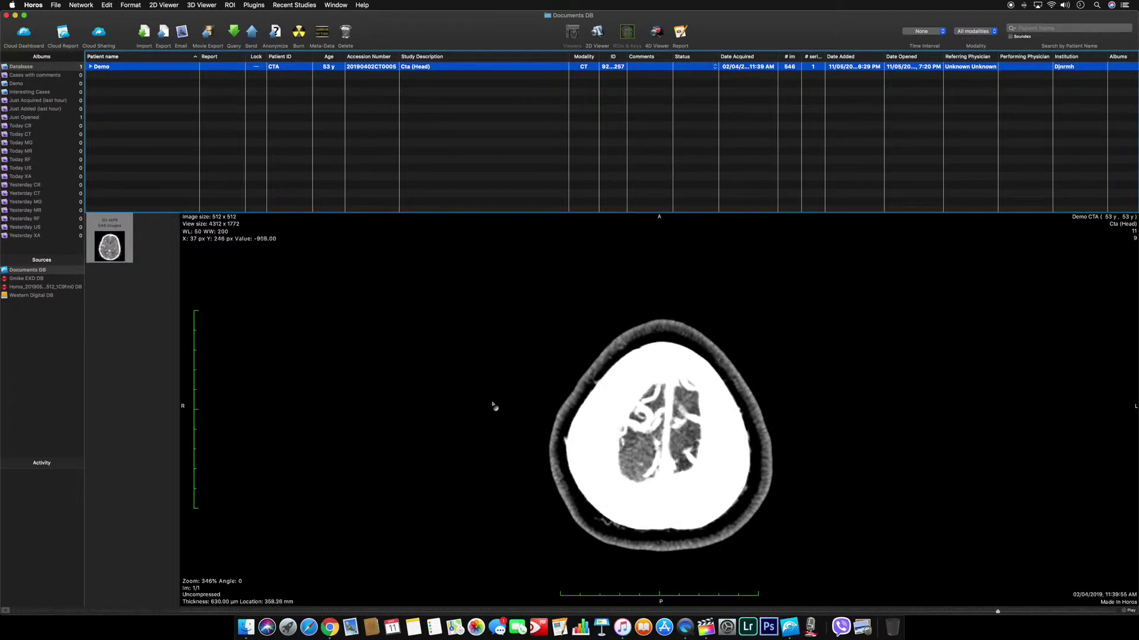
scroll(275, 317, up, 2)
Preview the Demo CTA head CT series and open it in the viewer
click(99, 247)
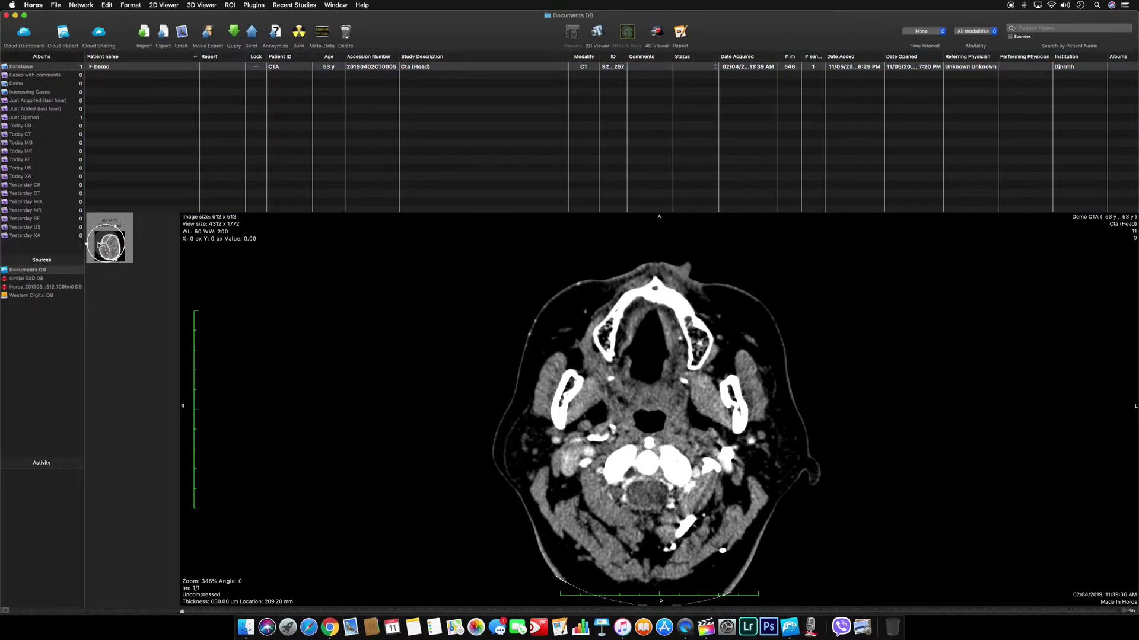
double_click(99, 246)
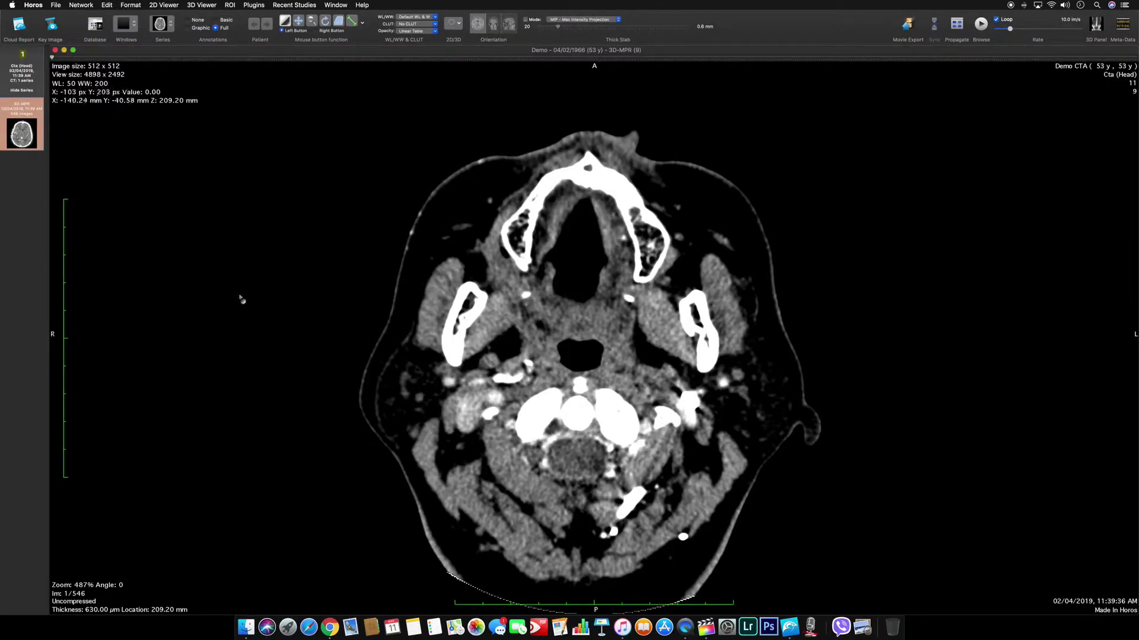
scroll(241, 300, up, 3)
scroll(241, 300, up, 3)
scroll(243, 303, up, 5)
scroll(241, 303, down, 5)
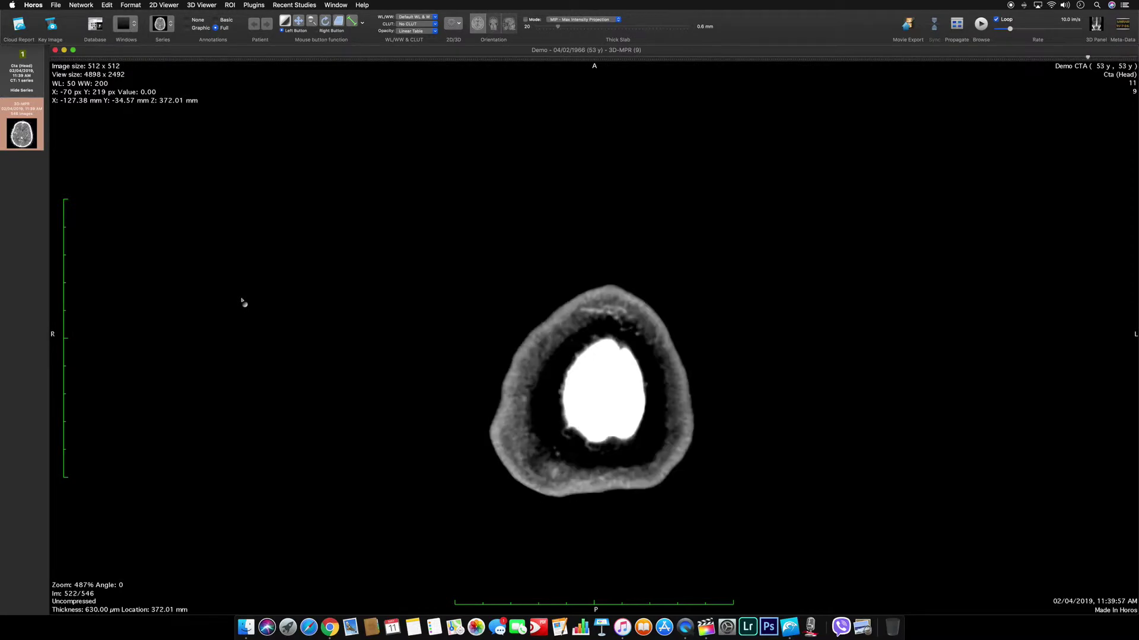
scroll(241, 303, down, 5)
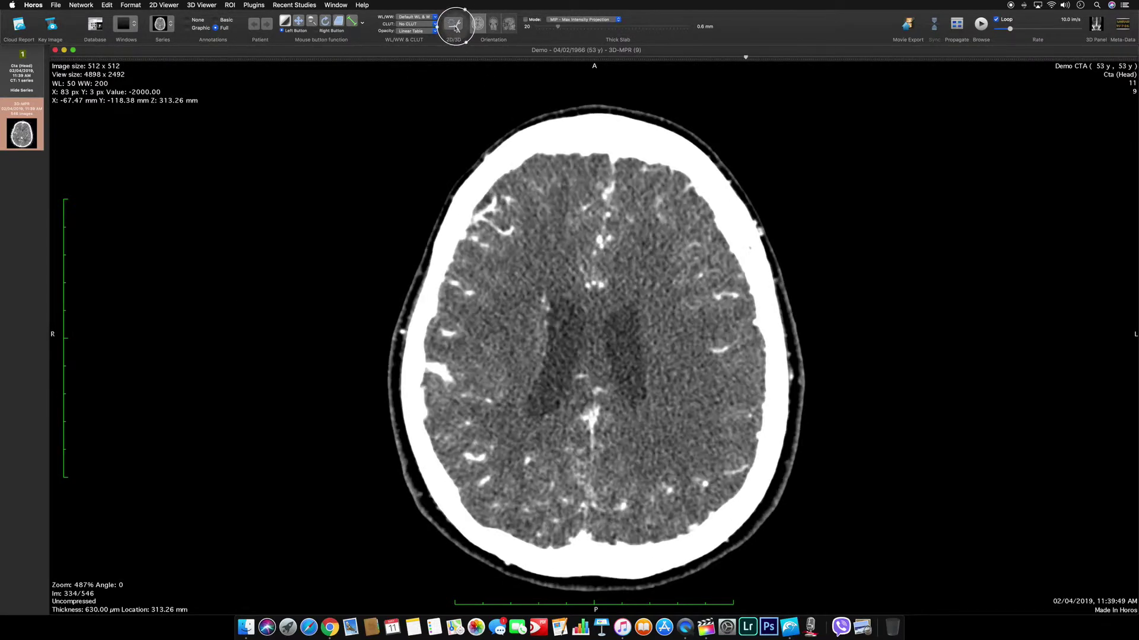
Bring up the 3D viewing modes list for the CTA series
click(454, 25)
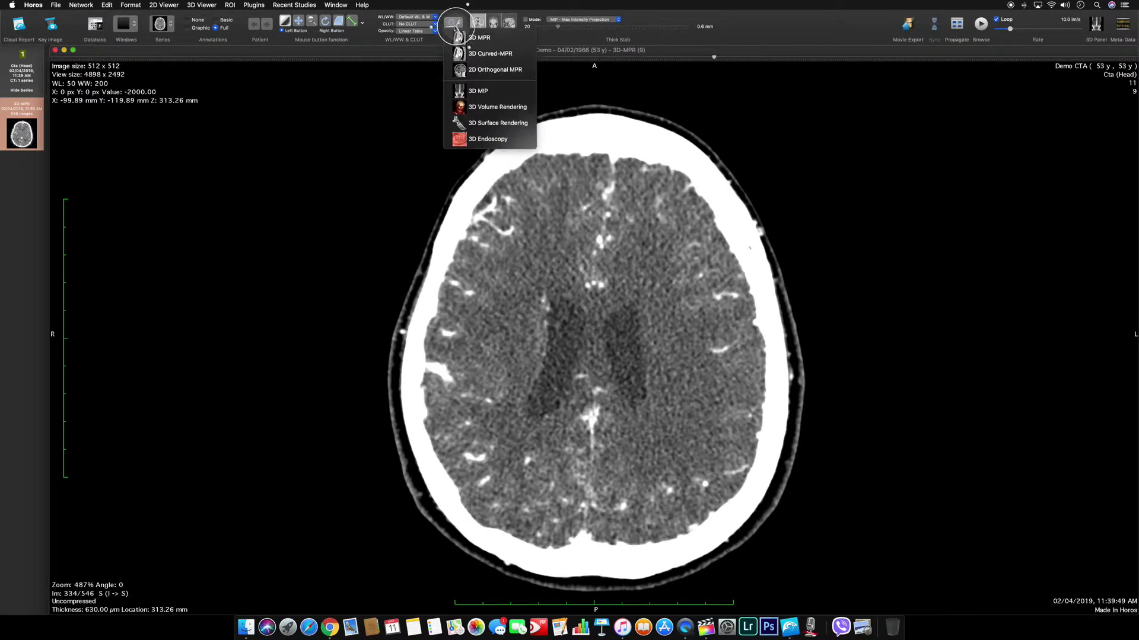
Render the CTA head series using 3D Volume Rendering
click(464, 108)
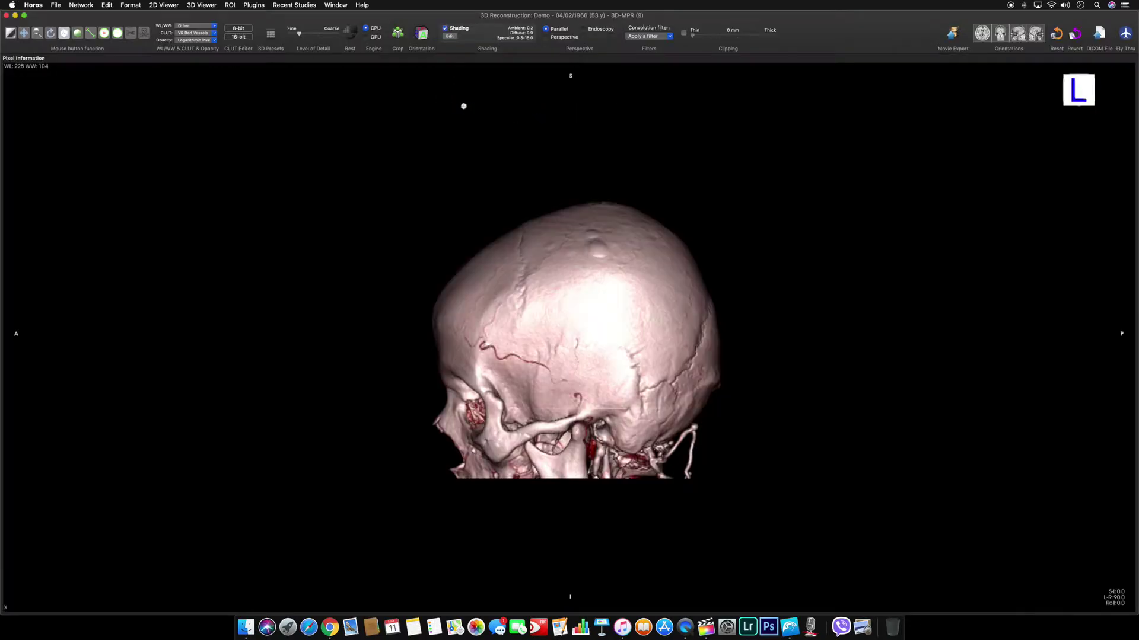
click(216, 33)
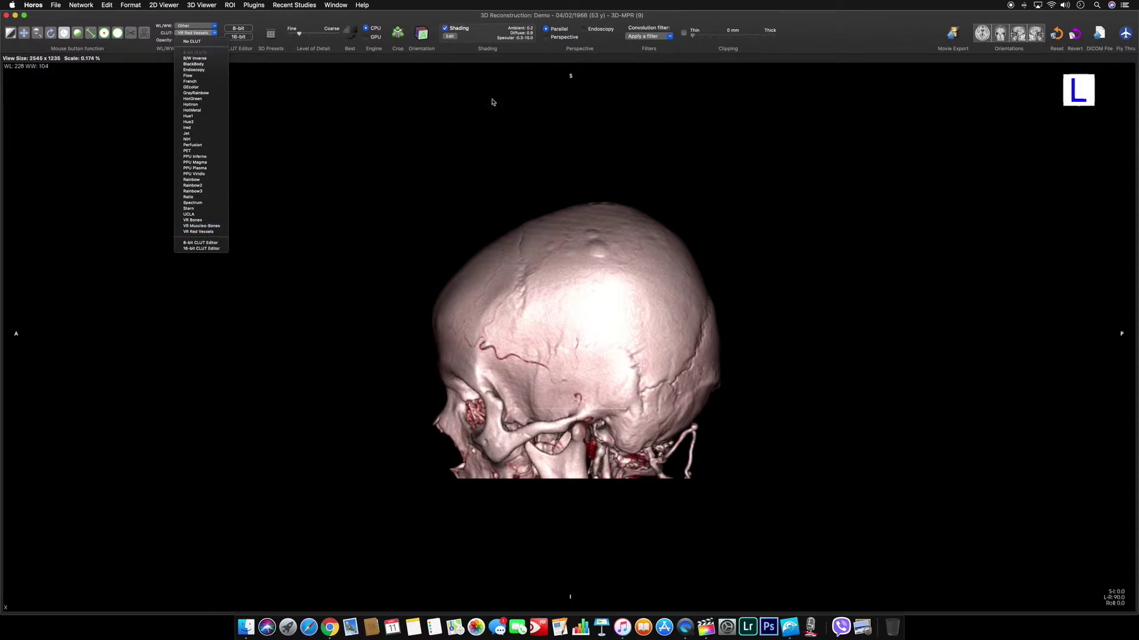
Show the crop cube around the red-vessel skull volume
click(397, 33)
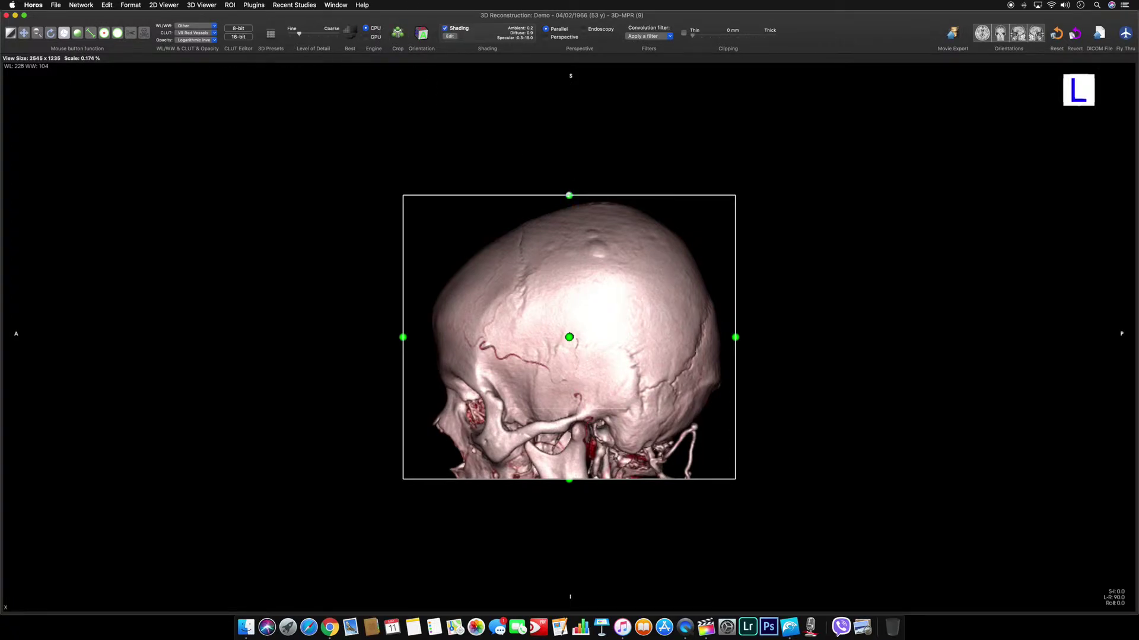
Trim the skull vault off from above and tilt the volume to look inside
drag(568, 195, 563, 297)
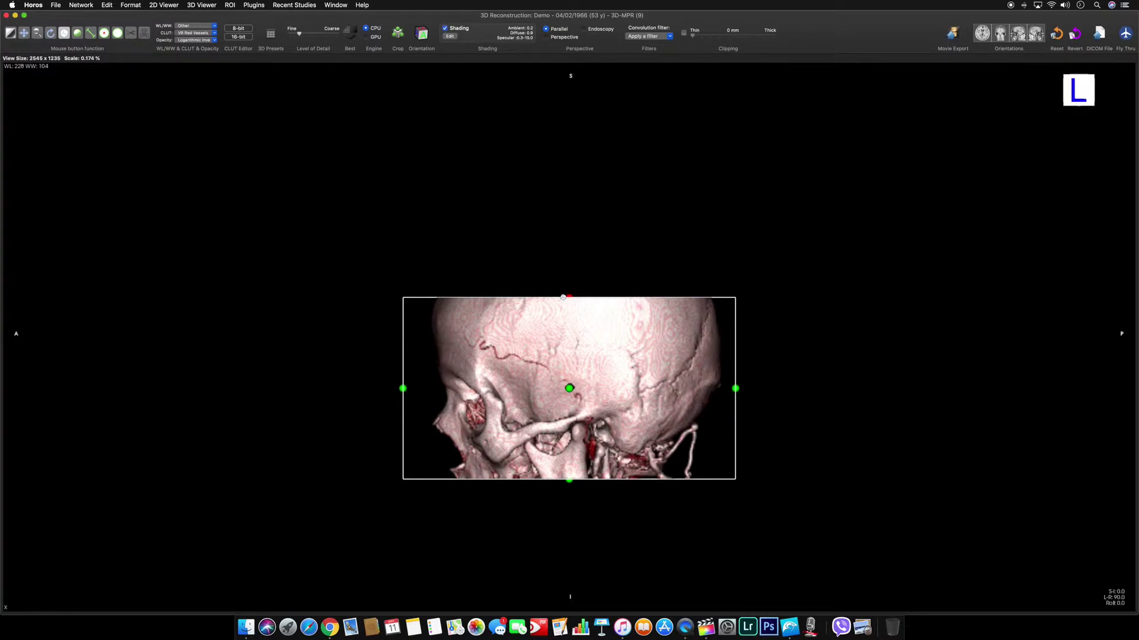
drag(562, 297, 562, 306)
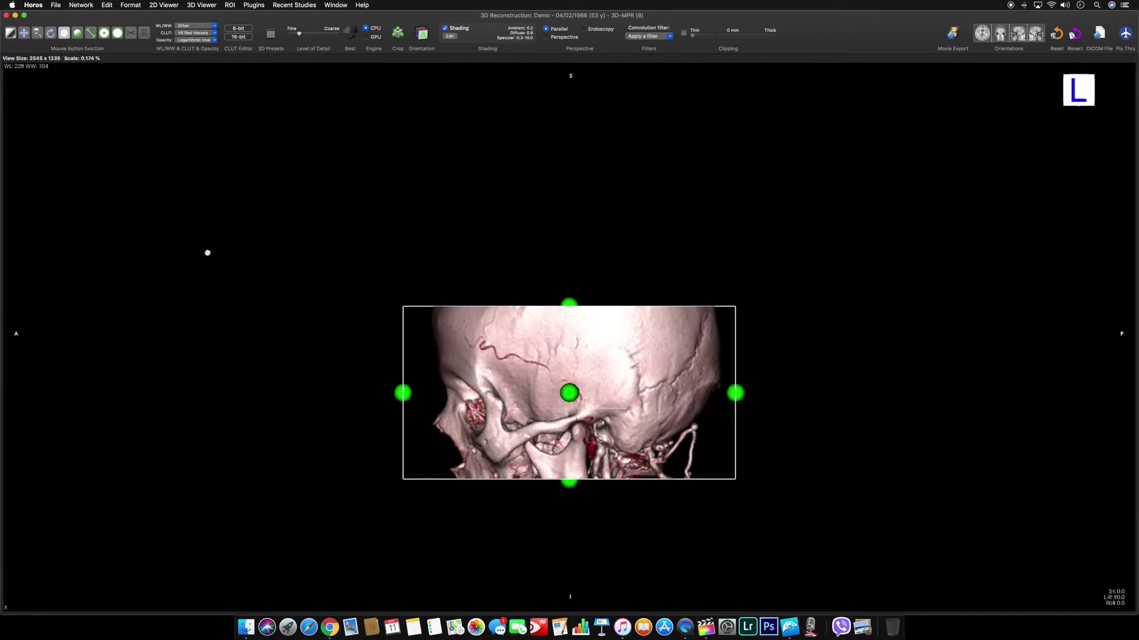
drag(207, 252, 198, 492)
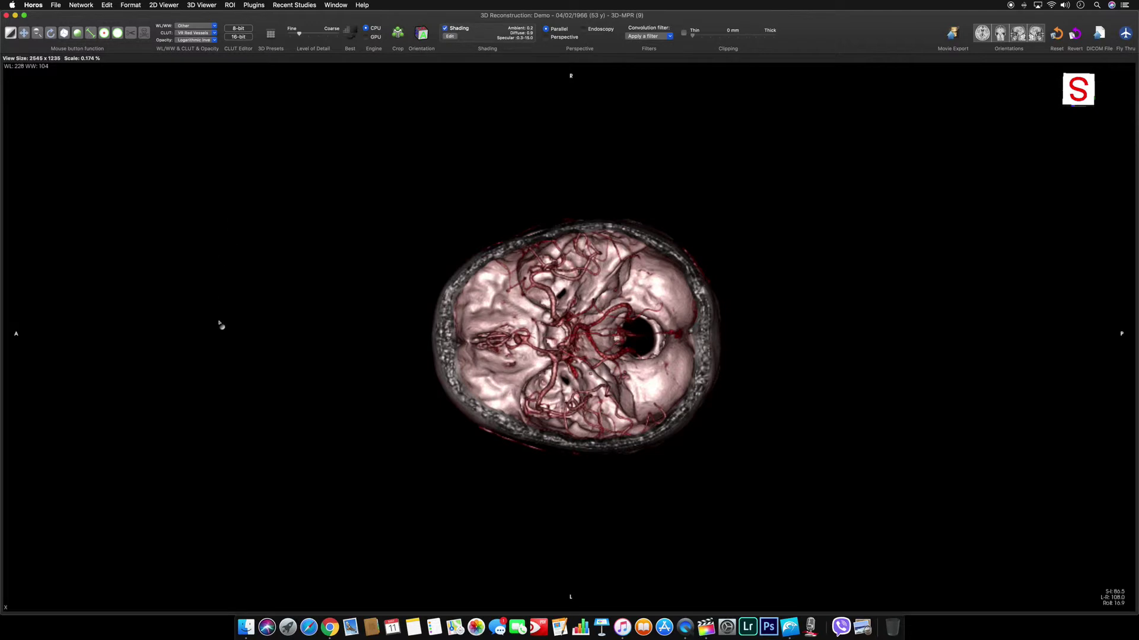
Tune window level and width to about 215/87 so the vessels show vivid red
drag(221, 325, 142, 329)
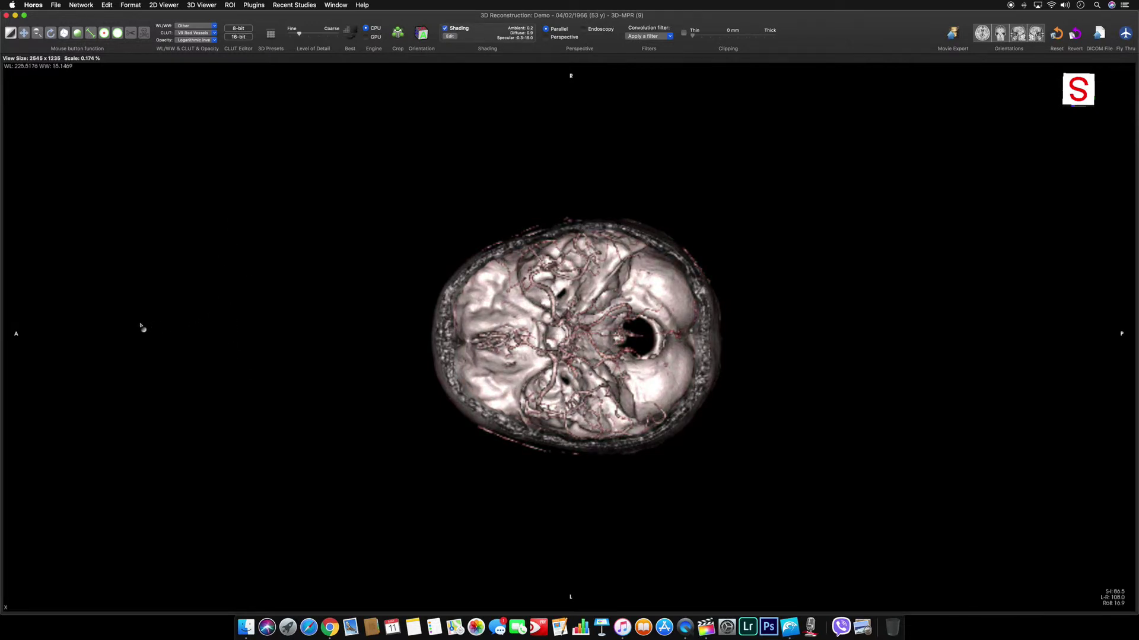
drag(173, 326, 288, 334)
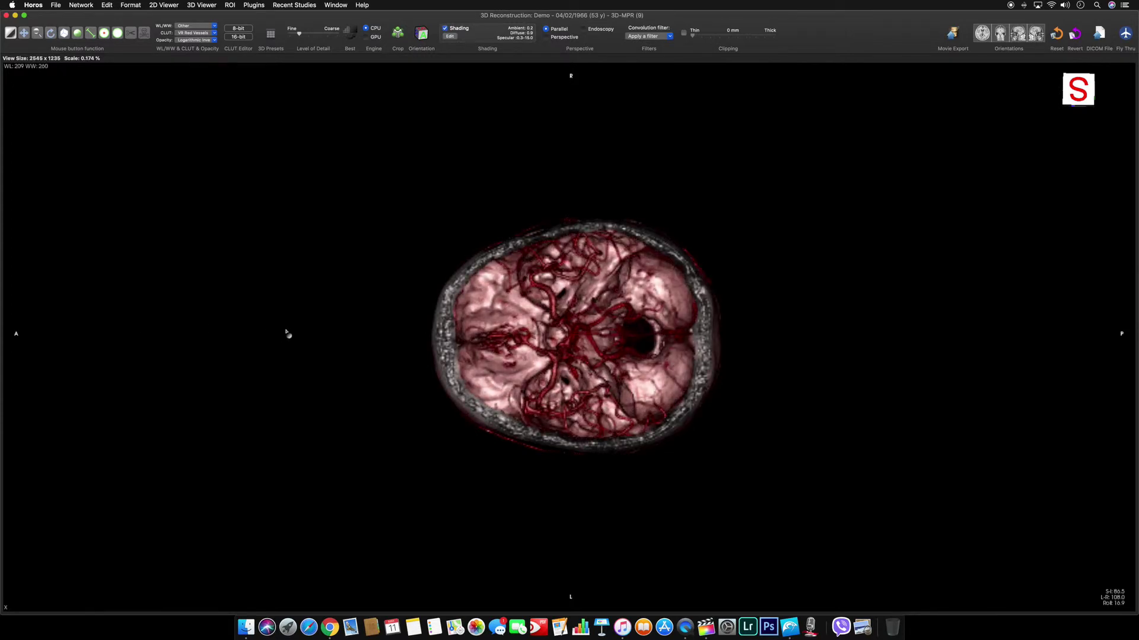
drag(271, 335, 215, 334)
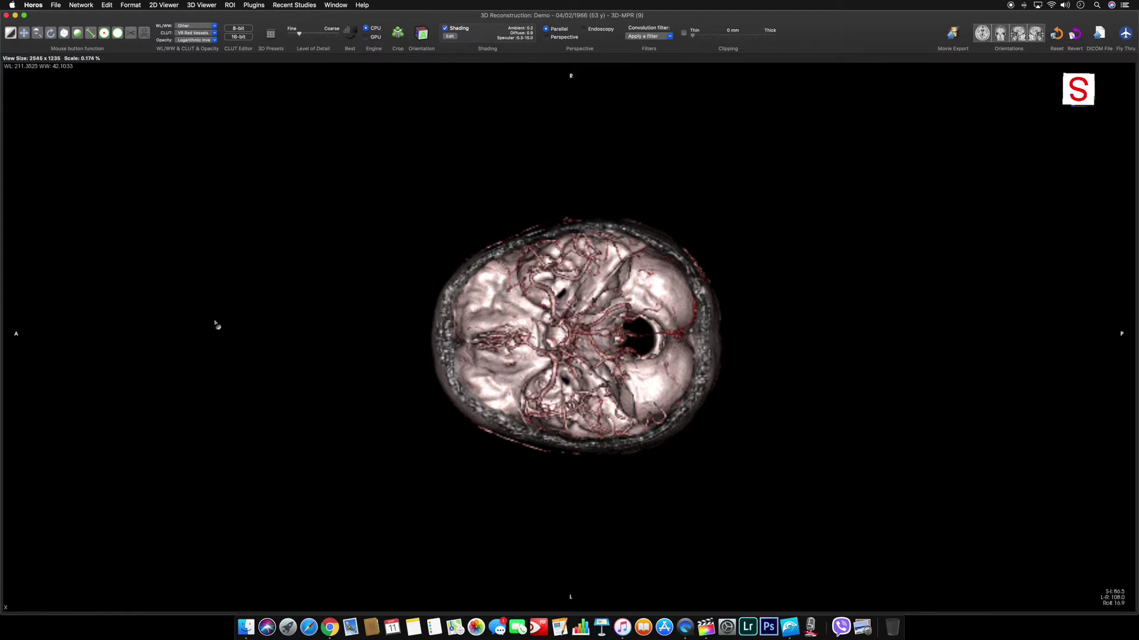
drag(217, 296, 218, 284)
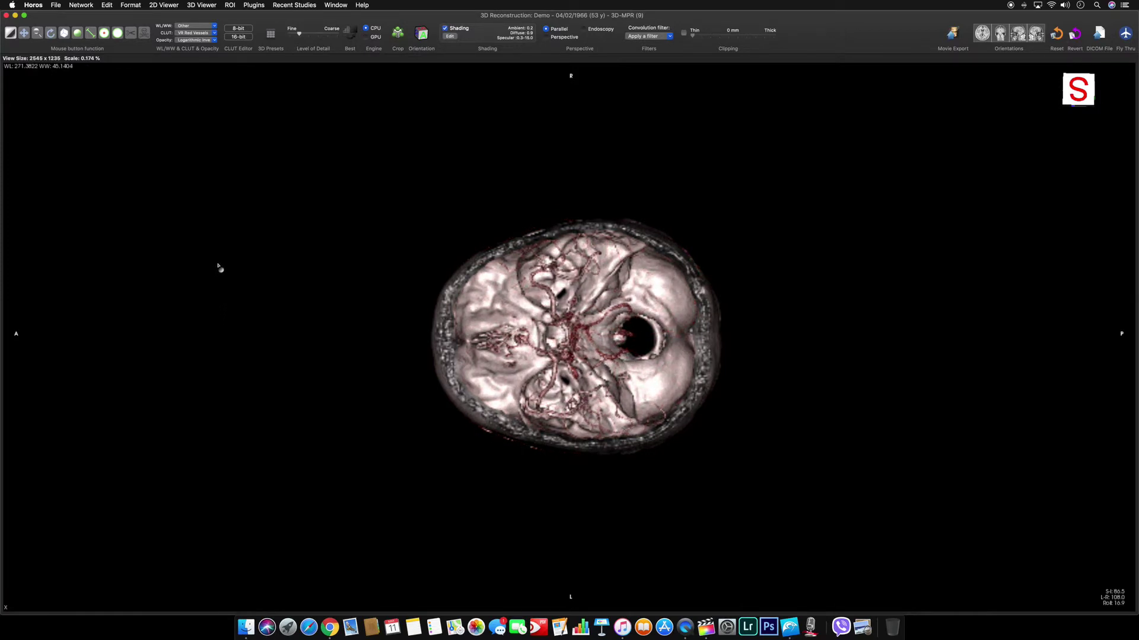
drag(220, 267, 203, 425)
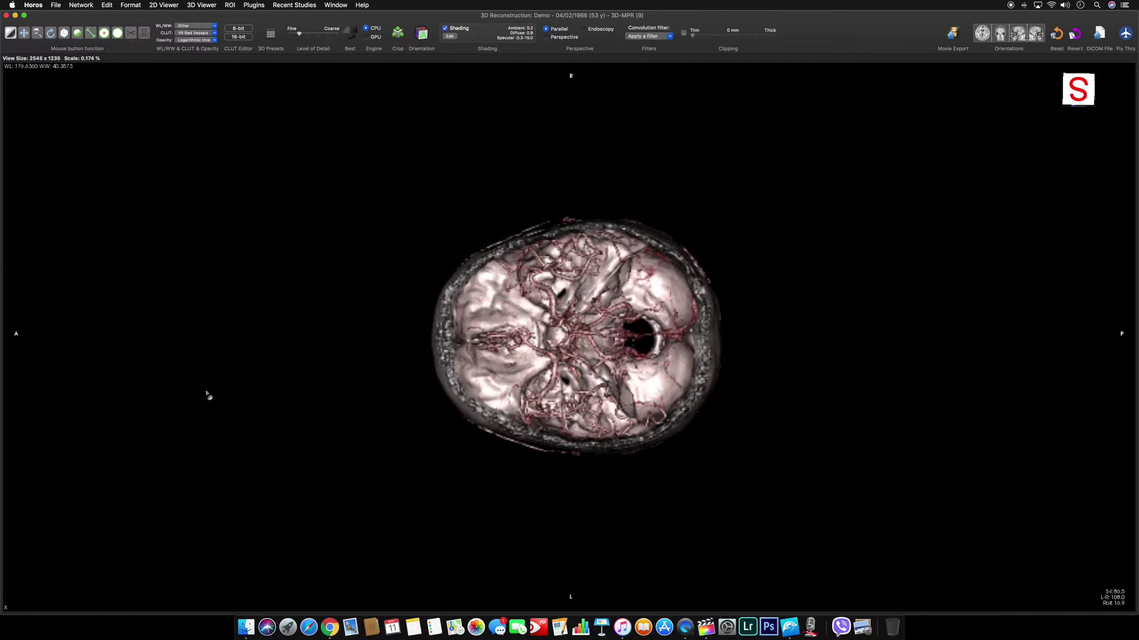
mouse_move(203, 425)
mouse_down()
mouse_move(211, 346)
mouse_move(242, 324)
mouse_up()
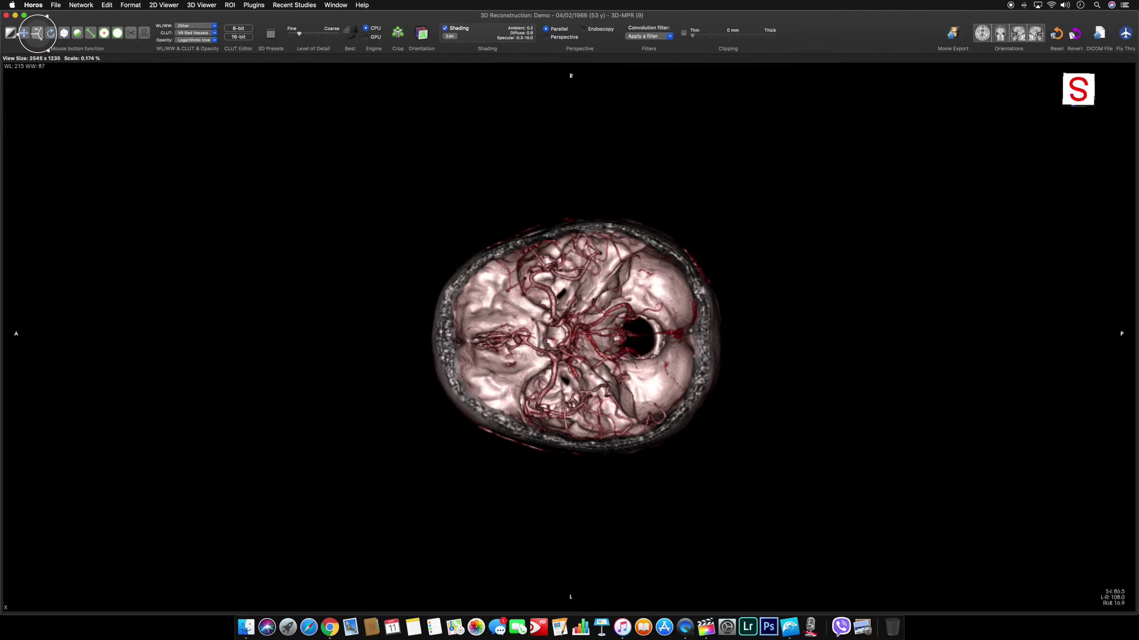
Zoom in until the cranial base and its red vessels fill the view
click(37, 35)
drag(942, 394, 934, 110)
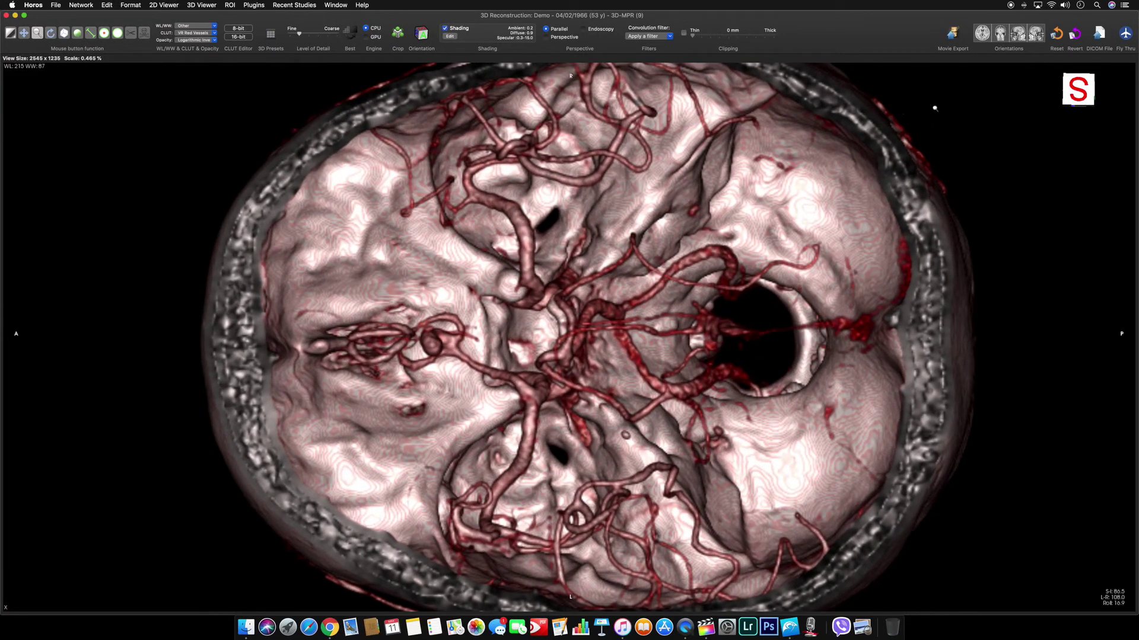
mouse_move(933, 100)
mouse_down()
mouse_move(951, 258)
mouse_move(935, 109)
mouse_up()
Rotate the enlarged skull render so its opened top tilts obliquely toward the viewer, exposing the vessels
click(64, 32)
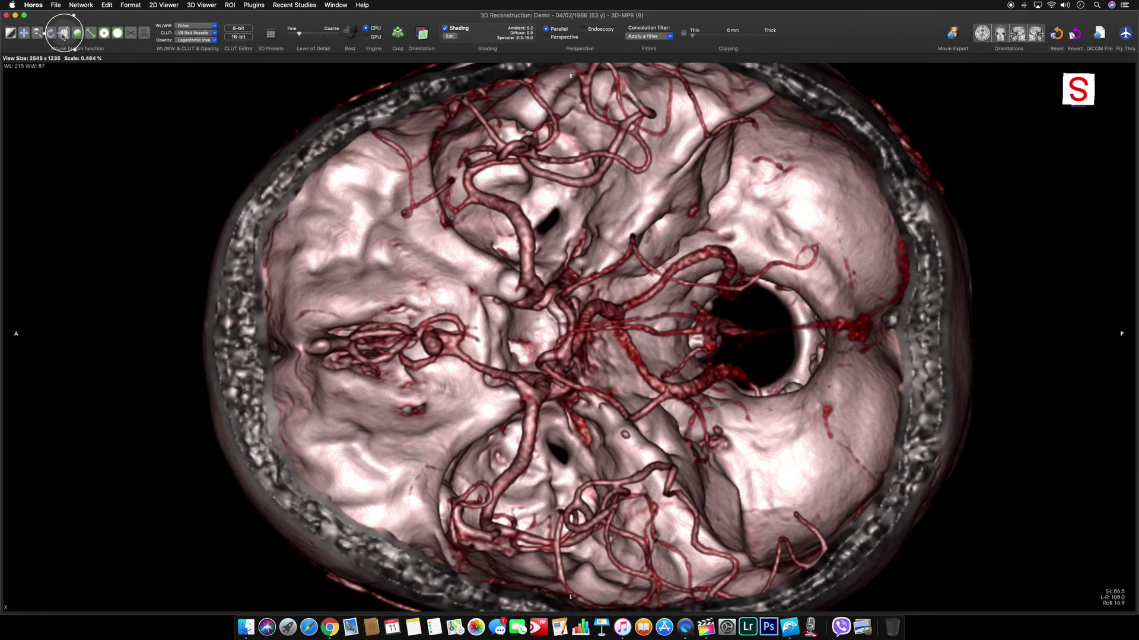
click(64, 34)
drag(94, 475, 97, 384)
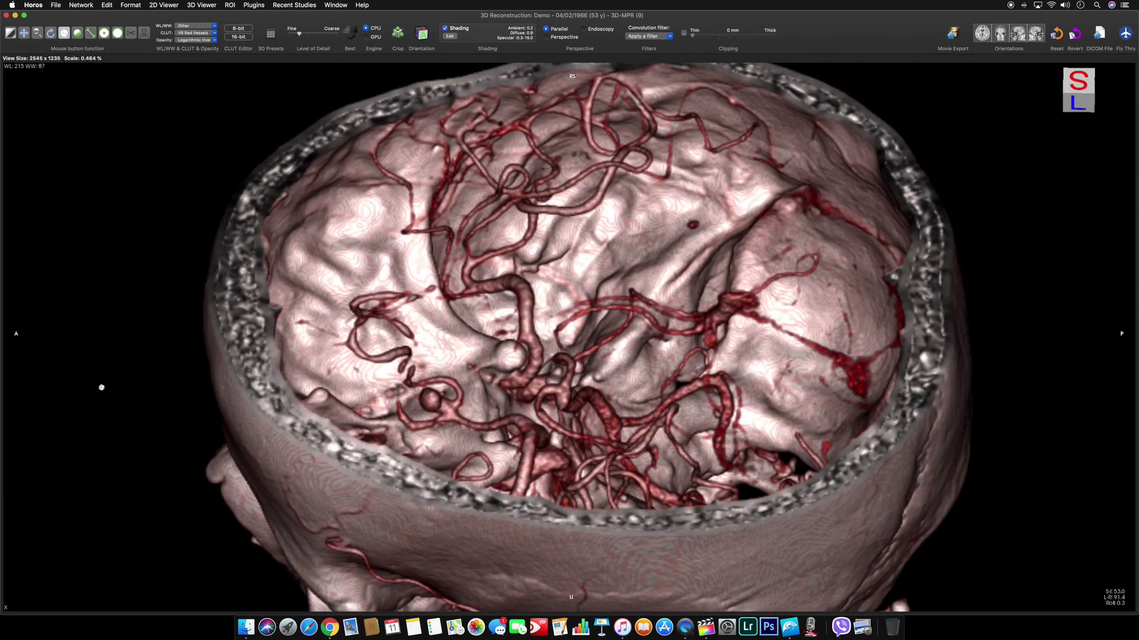
mouse_move(98, 384)
mouse_down()
mouse_move(177, 408)
mouse_move(76, 353)
mouse_move(44, 399)
mouse_move(111, 430)
mouse_move(125, 452)
mouse_up()
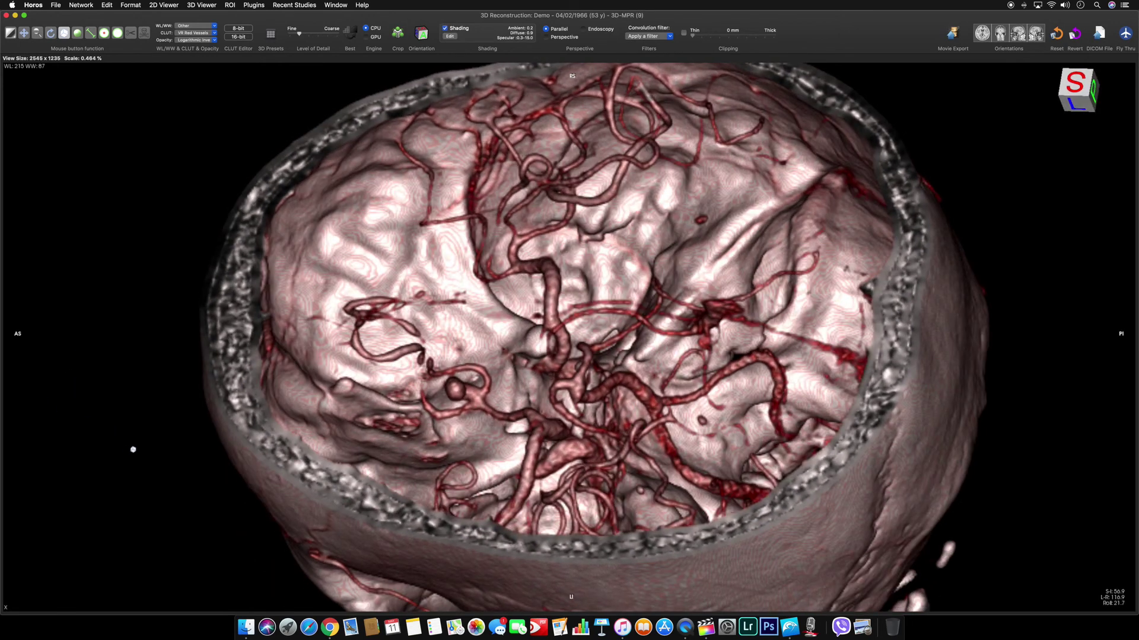